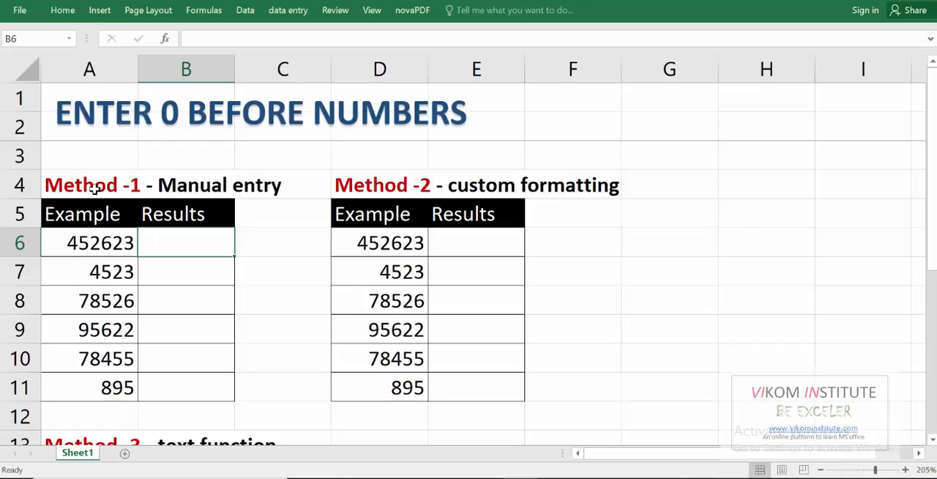
- Examine the worksheet's method sections and the example numbers in A6:A11
click(96, 188)
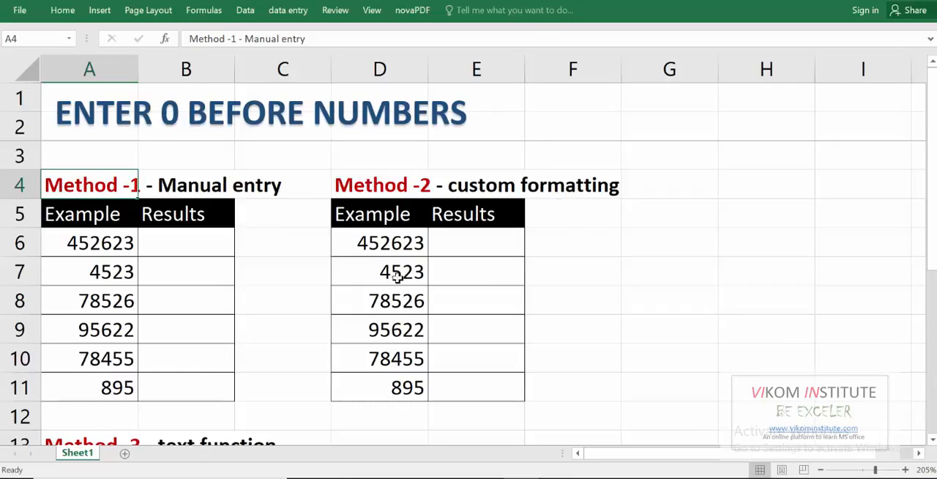
scroll(262, 358, down, 1)
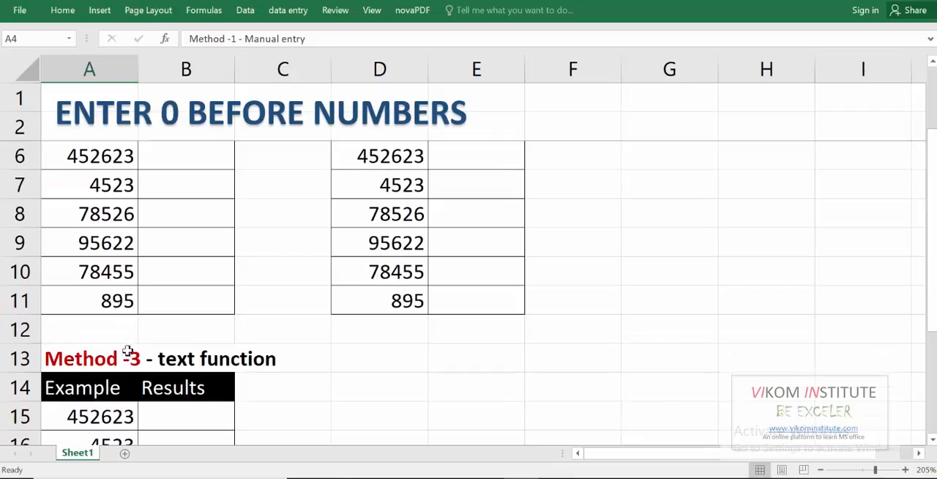
scroll(191, 368, up, 1)
click(162, 243)
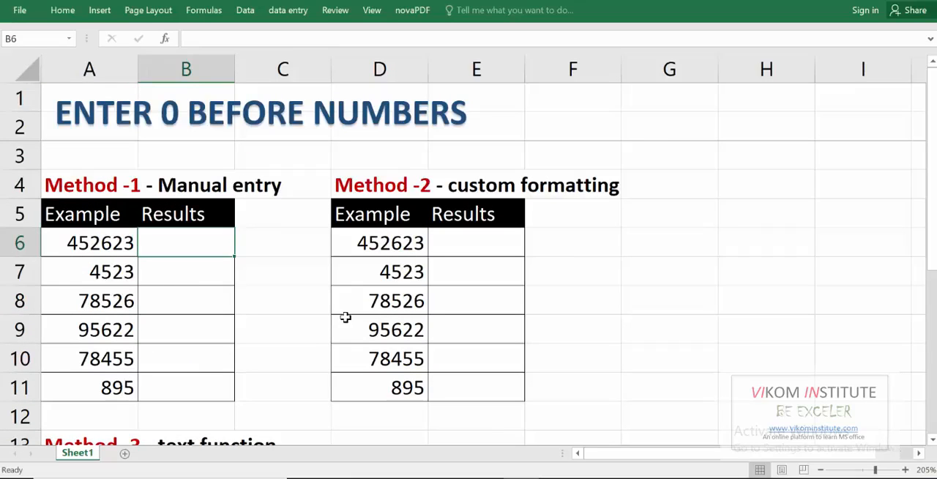
key(Left)
key(Down)
key(Down)
key(Down)
key(Down)
key(Down)
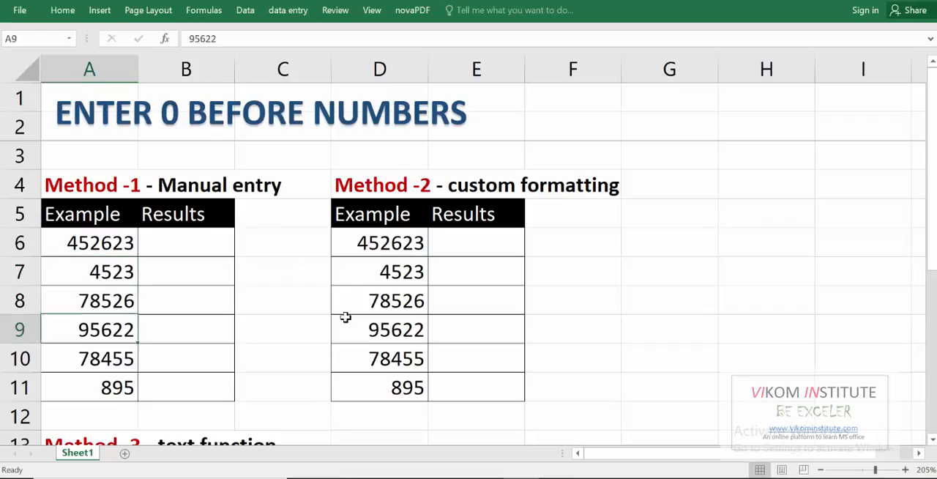
key(Up)
key(Up)
key(Up)
key(Up)
key(Up)
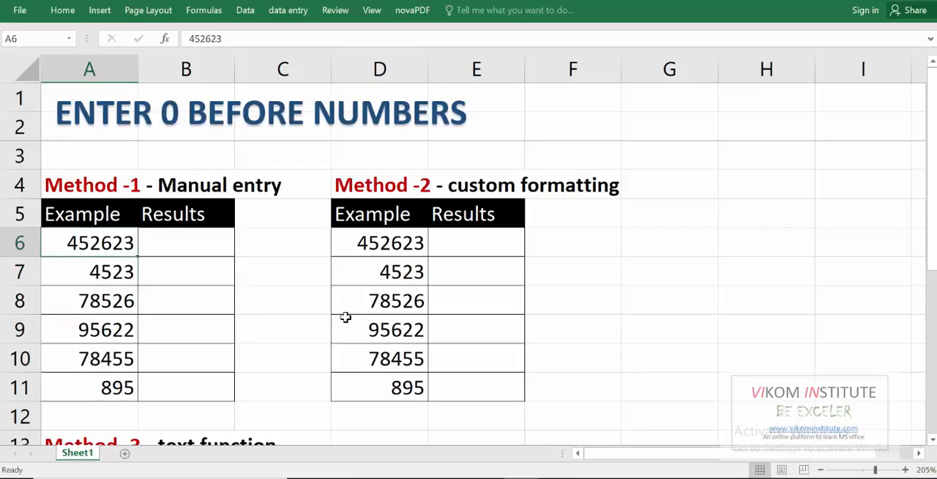
key(Right)
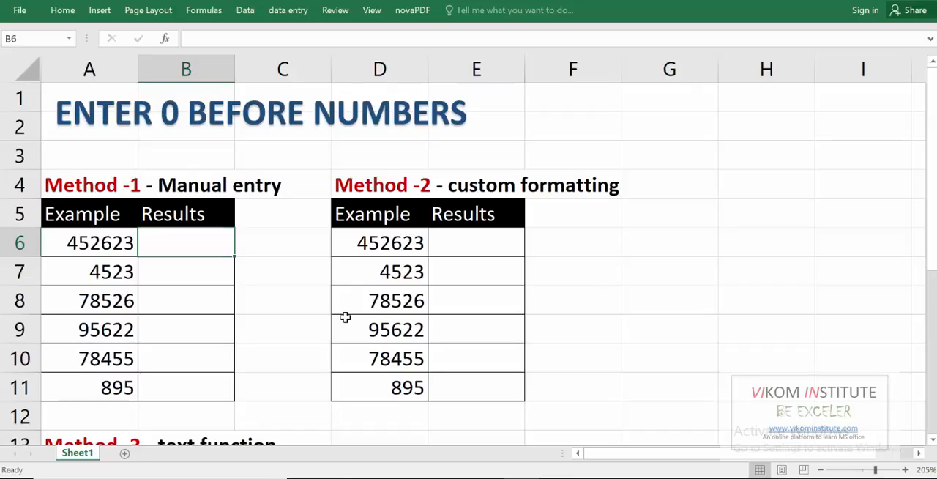
key(Left)
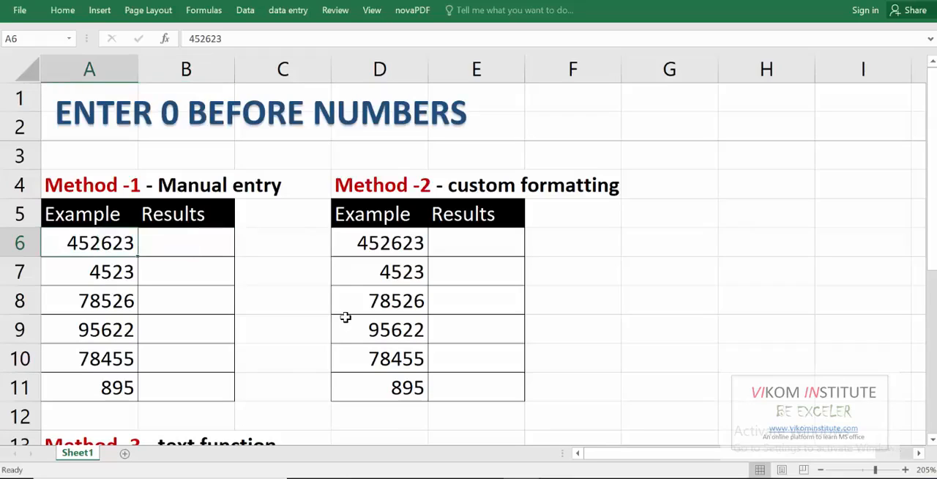
key(Down)
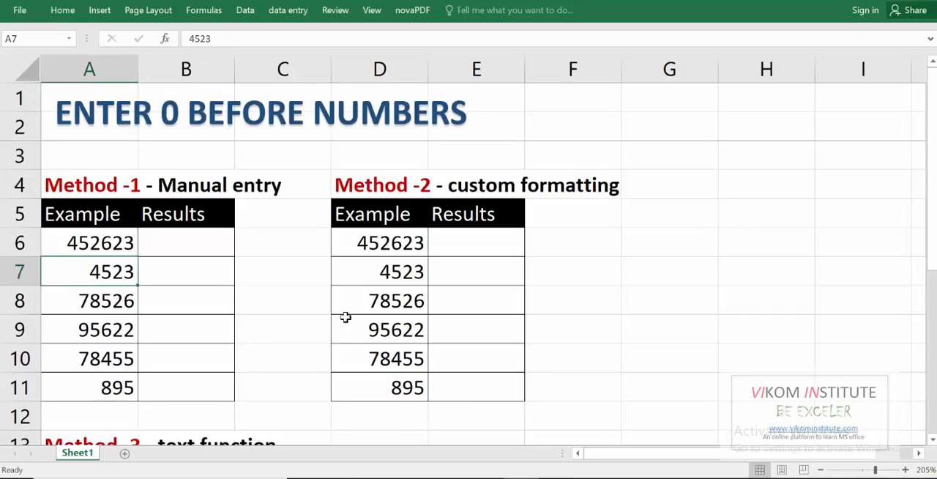
key(Down)
key(Down)
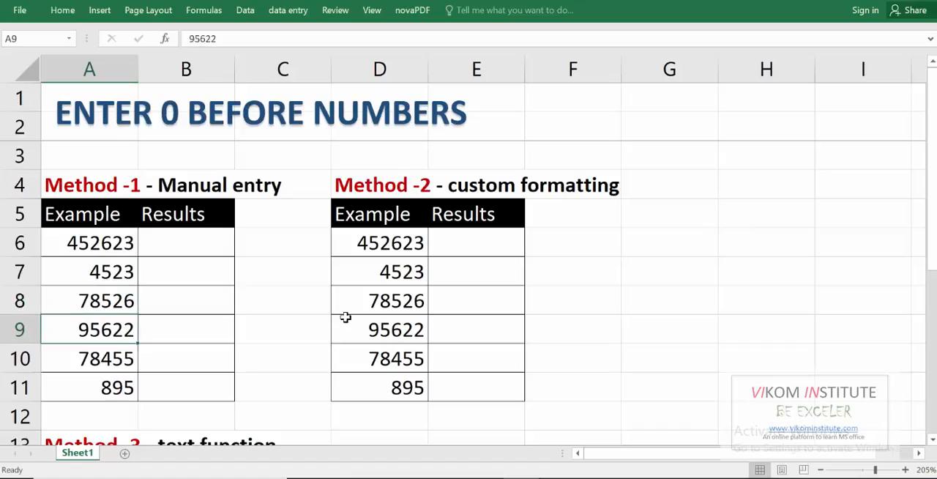
key(Down)
key(Down)
key(Up)
key(Up)
key(Up)
key(Up)
key(Up)
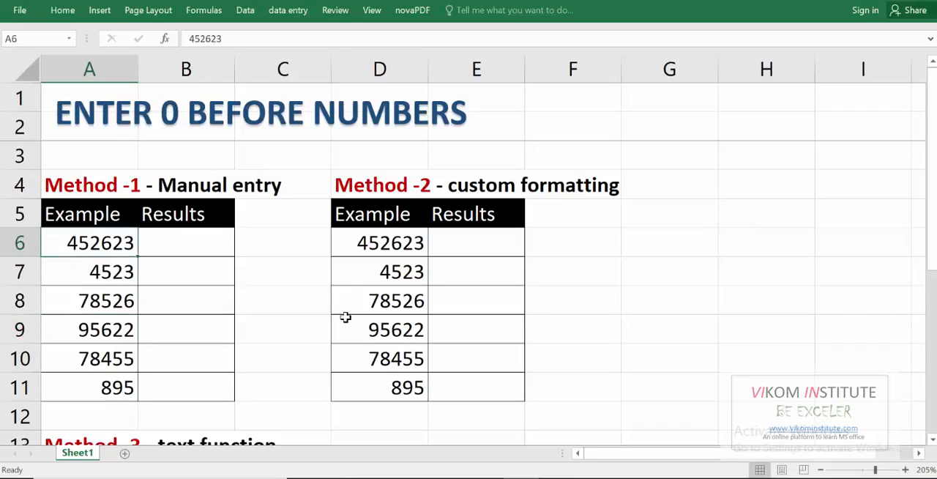
- Enter 452623 in cell B6 as the first manual-entry result
key(Right)
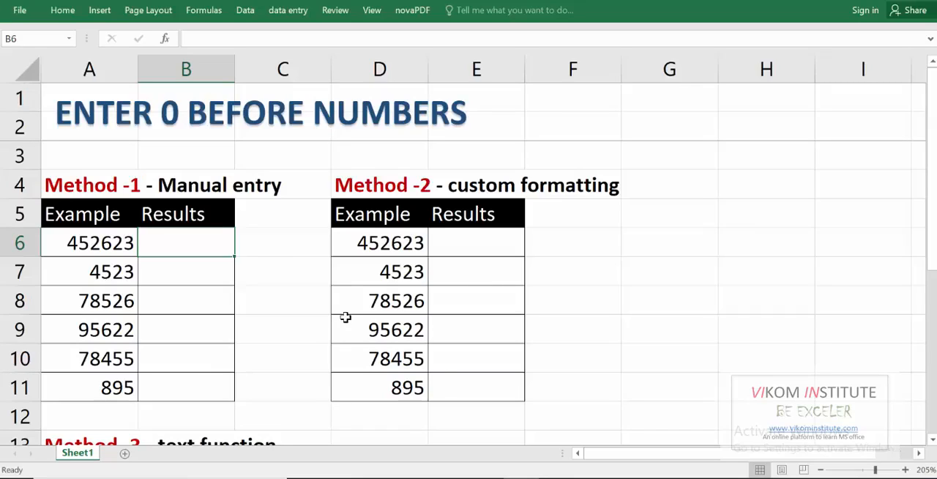
text(452623)
key(Return)
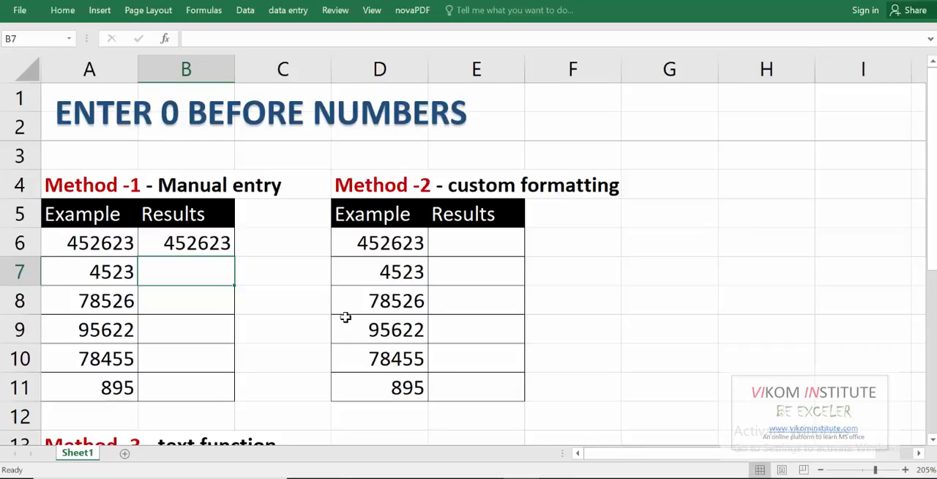
- Enter 004523 as text in B7 by prefixing the number with an apostrophe
text(')
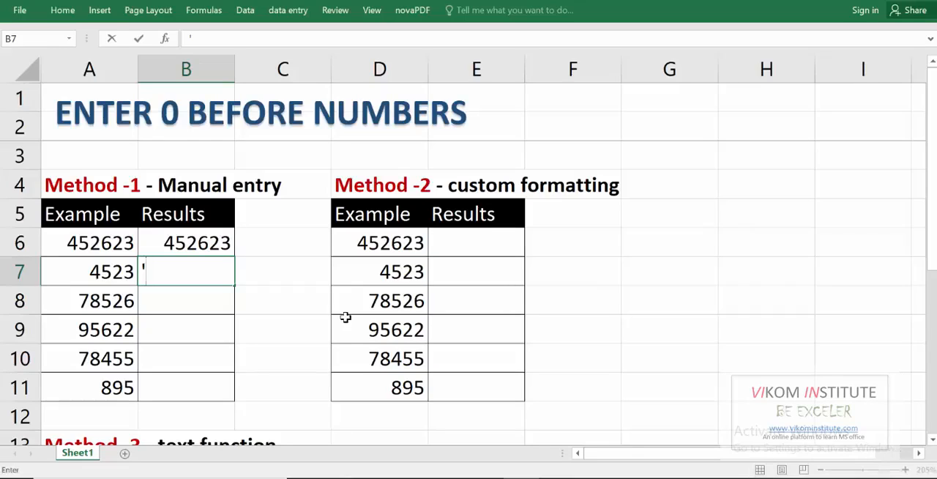
text(004)
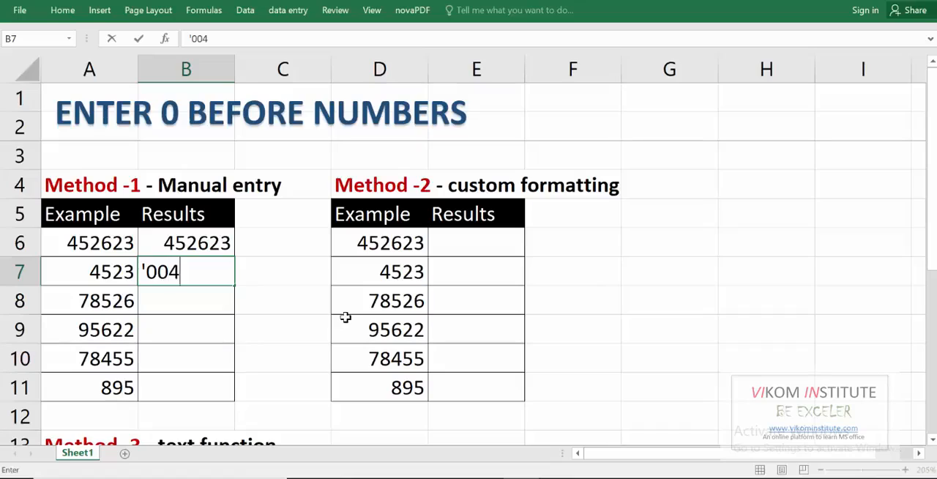
text(523)
key(Return)
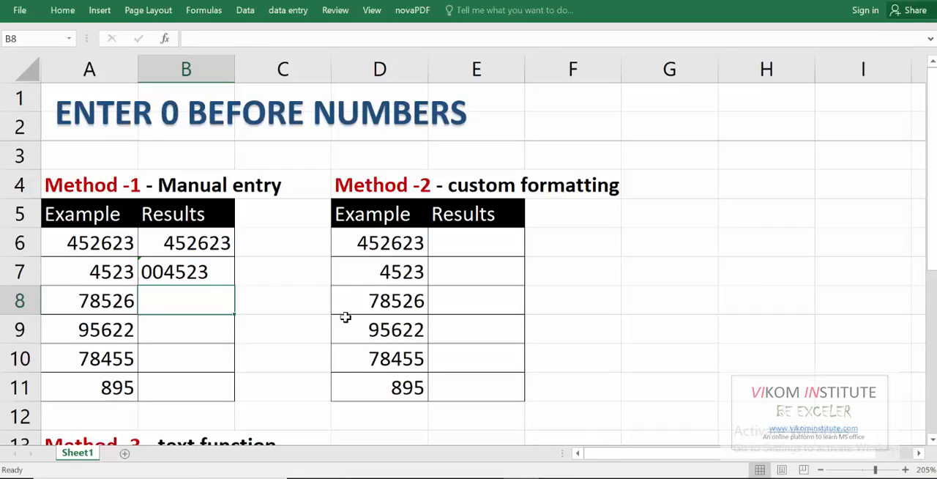
key(Up)
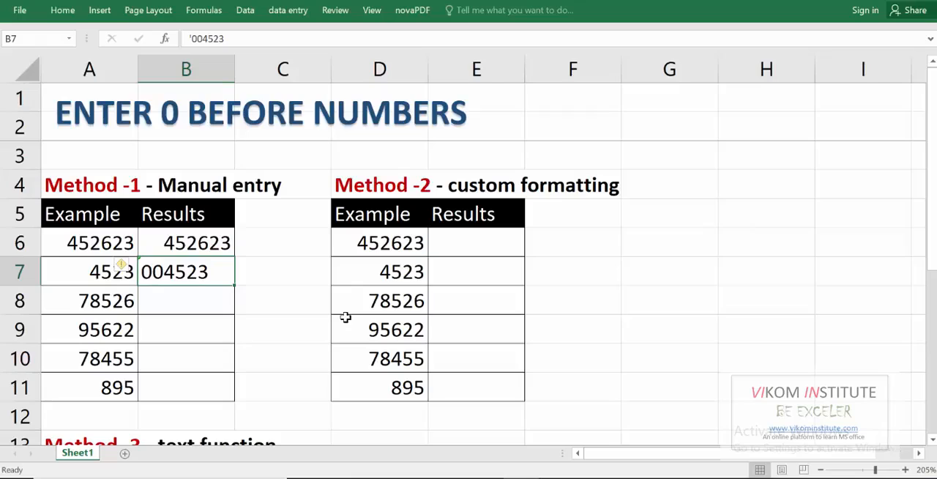
key(Up)
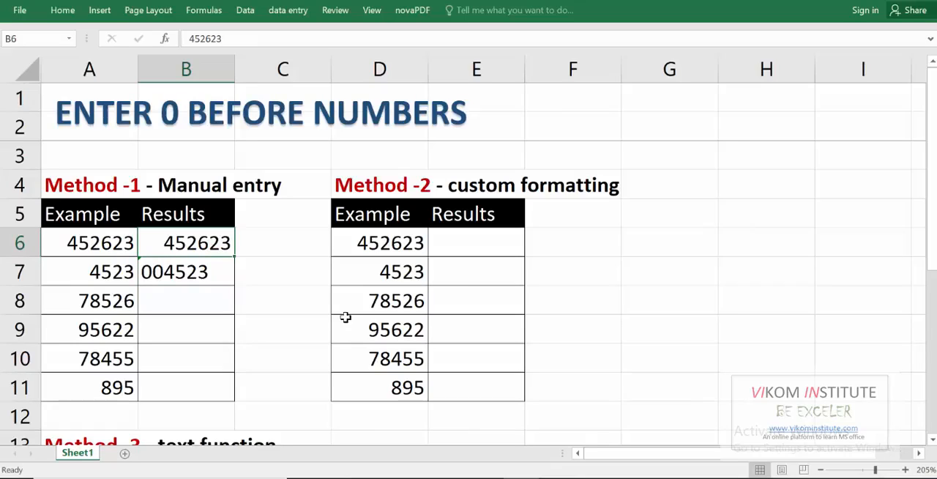
key(Left)
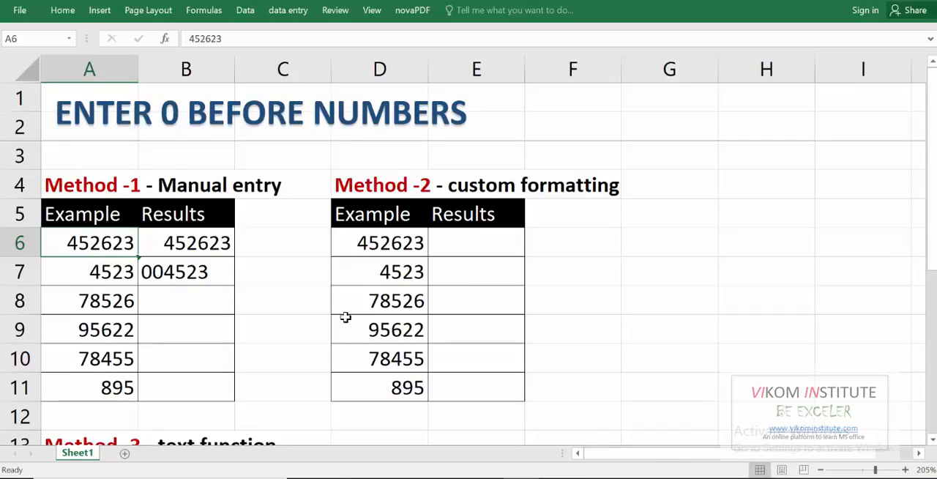
- Enter the formula =D6 in cell E6 of the custom formatting table
key(Right)
key(Right)
key(Right)
key(Right)
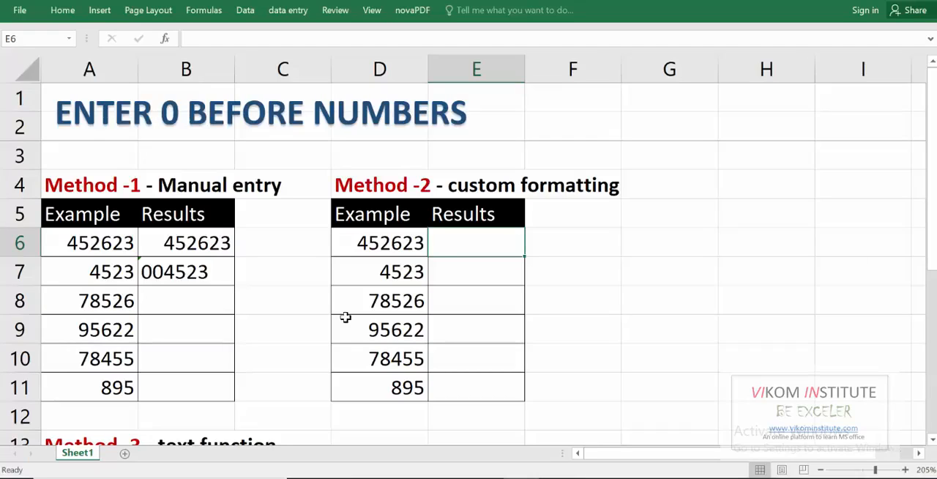
text(=)
key(Left)
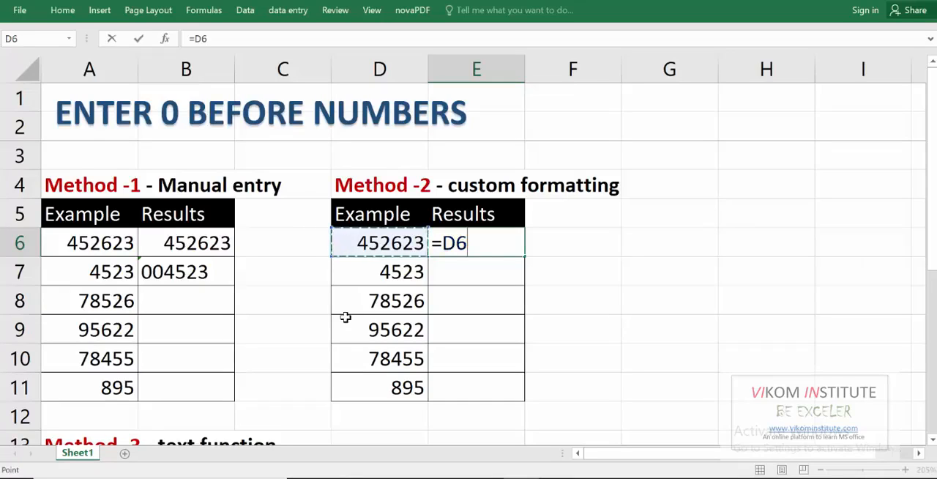
key(Return)
- Copy the E6 formula into the remaining Results cells down to E11
key(Up)
key(ctrl+c)
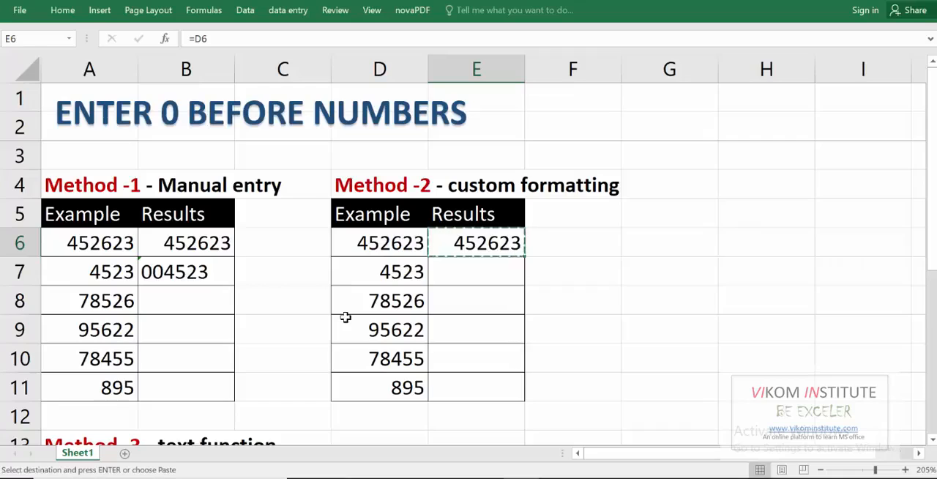
key(shift+Down)
key(shift+Down)
key(shift+Down)
key(shift+Down)
key(shift+Down)
key(Return)
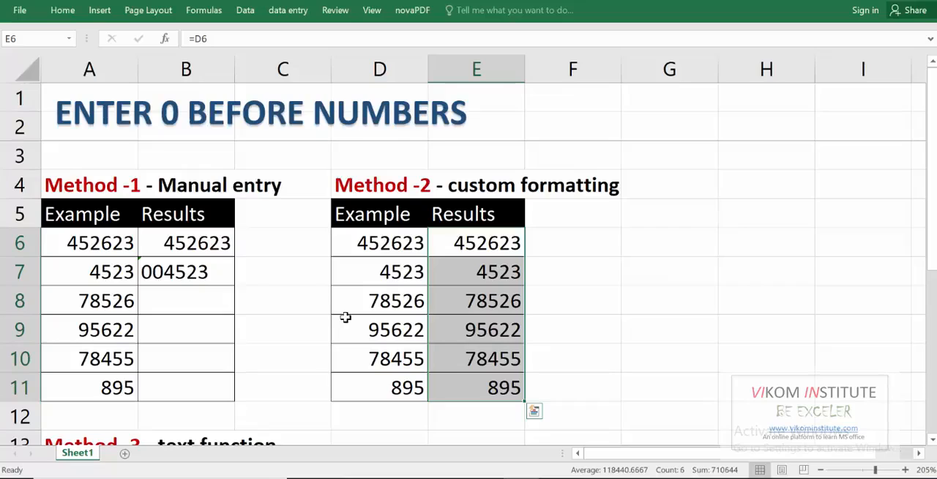
- Replace the formulas in E6:E11 with their values using Paste Special
key(ctrl+1)
key(Up)
key(Down)
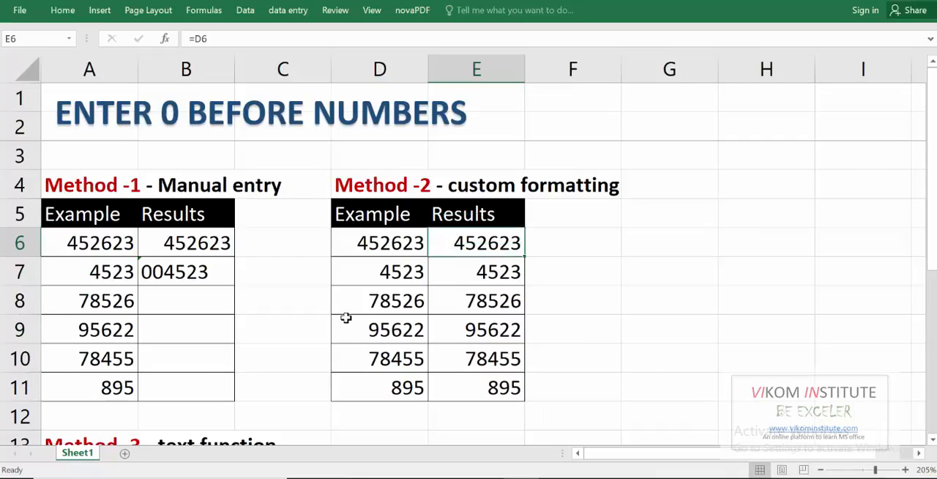
key(shift+Down)
key(shift+Down)
key(shift+Down)
key(shift+Down)
key(shift+Down)
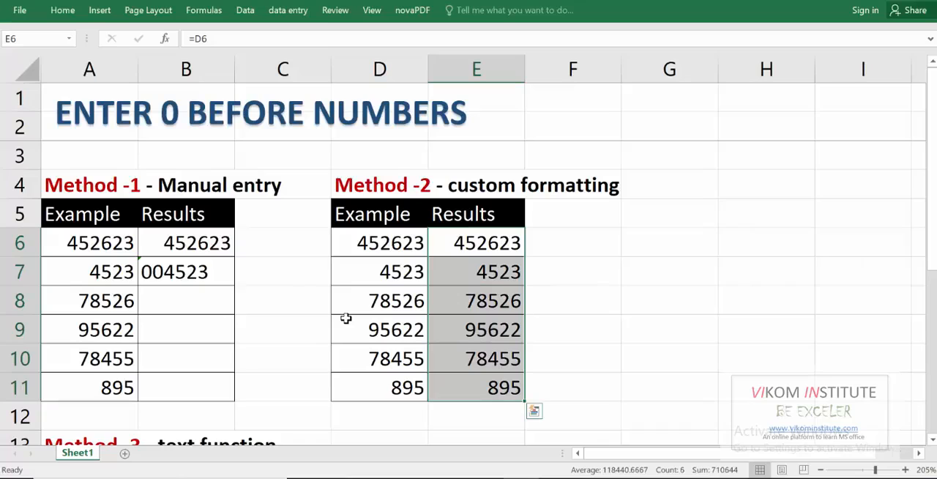
key(ctrl+c)
key(ctrl+alt+v)
key(Down)
key(Down)
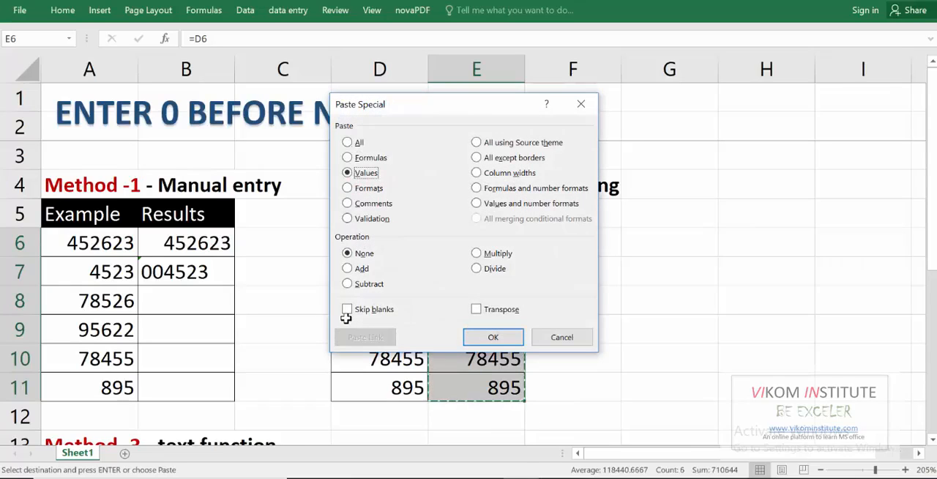
key(Return)
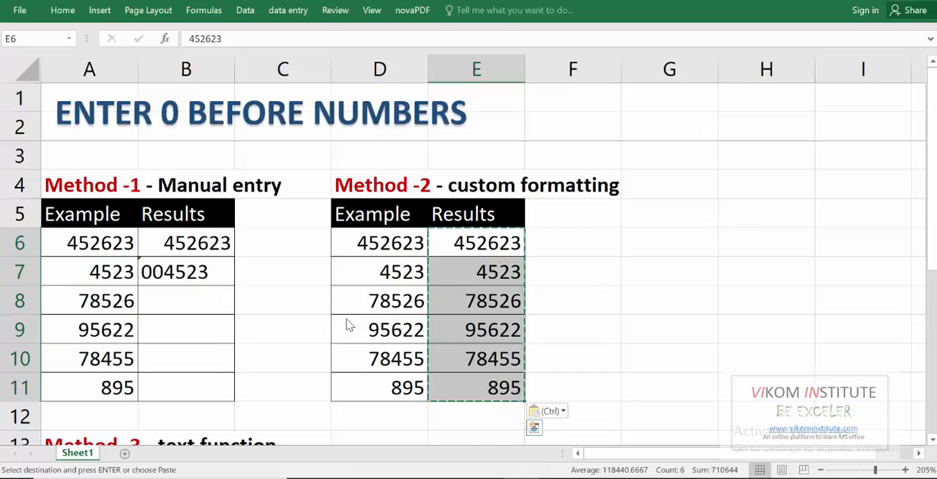
key(Escape)
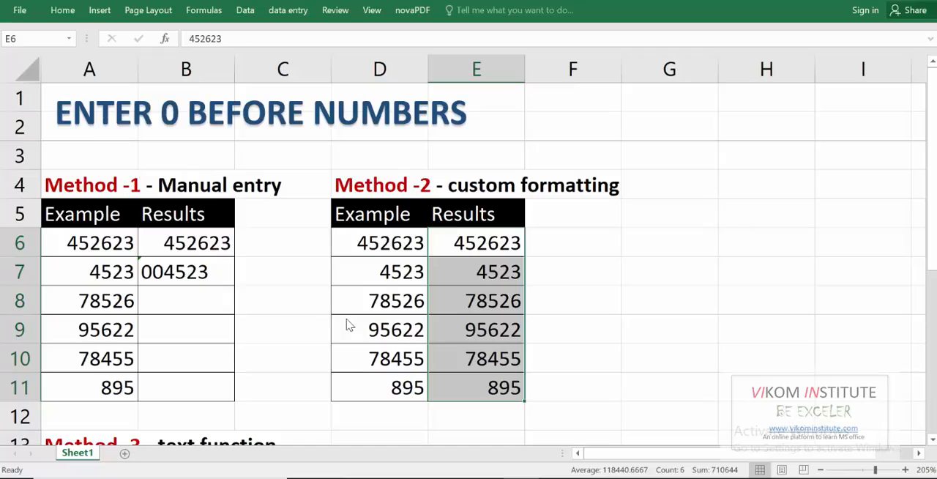
- Apply the custom number format 000000 to the Results cells E6:E11
key(ctrl+1)
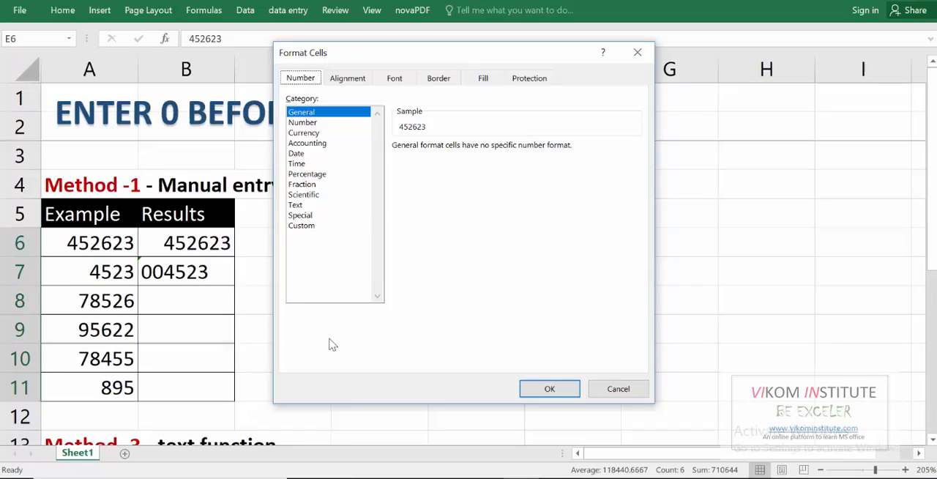
click(303, 226)
drag(413, 46, 255, 41)
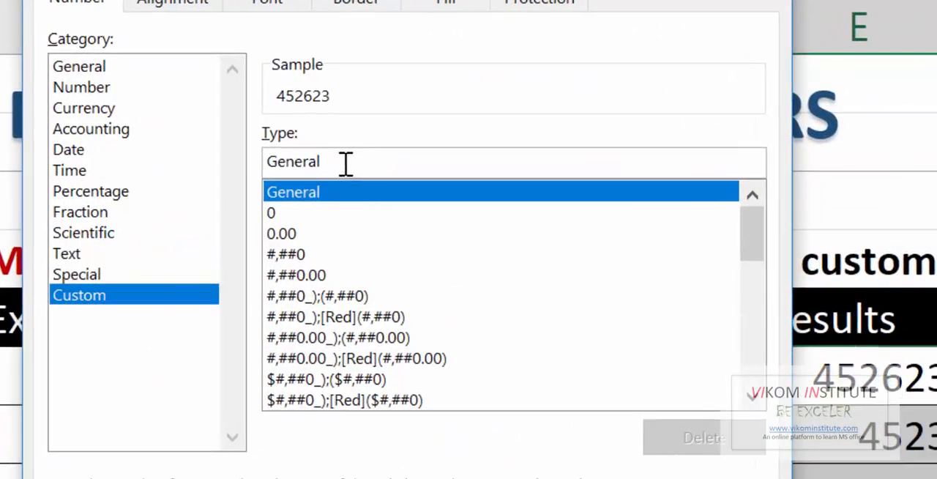
drag(328, 160, 247, 156)
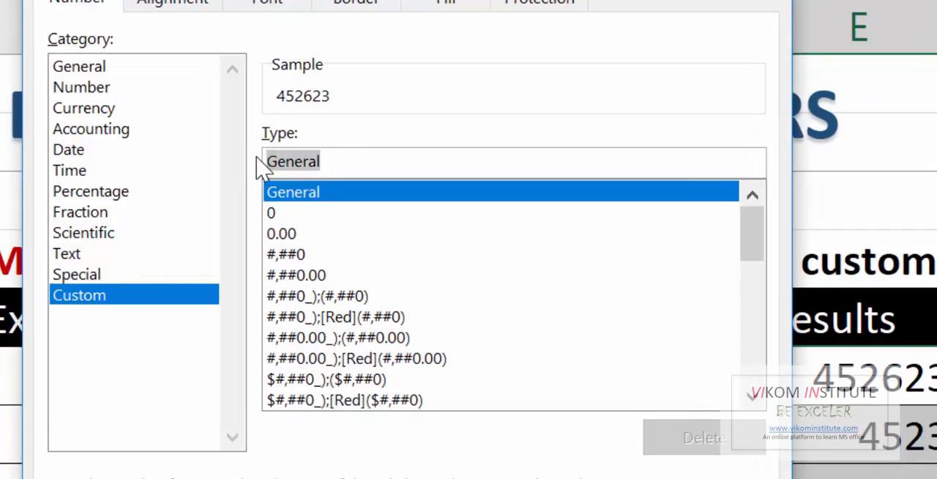
key(BackSpace)
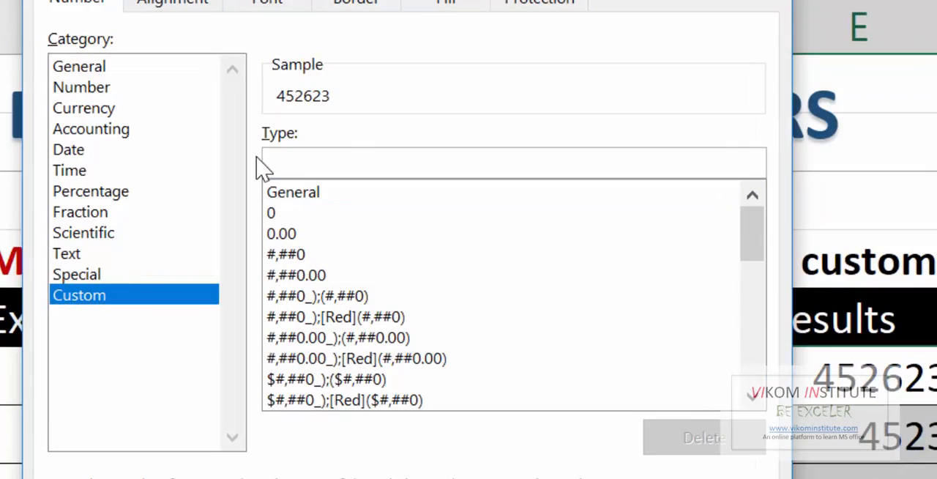
text(000000)
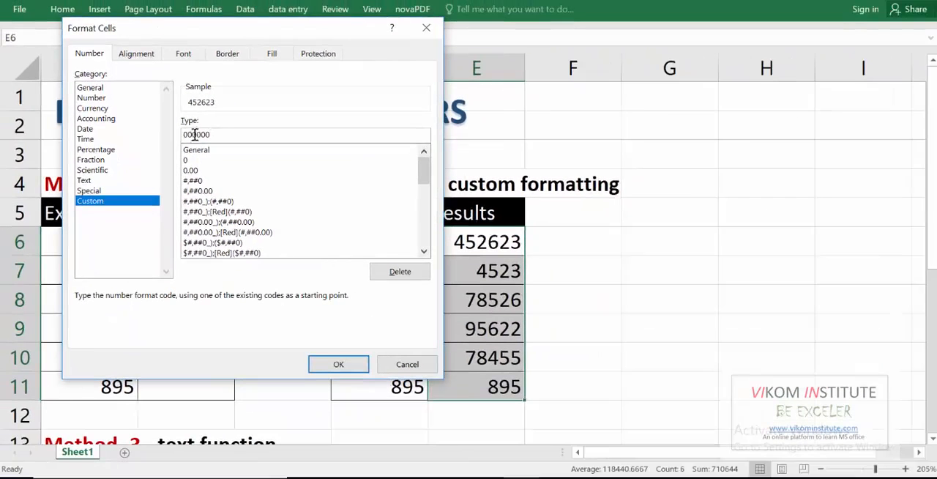
click(354, 381)
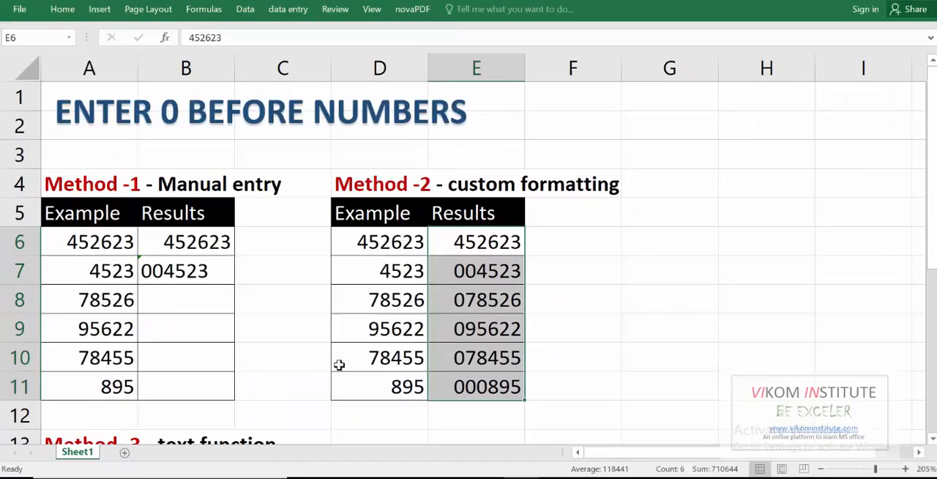
click(591, 344)
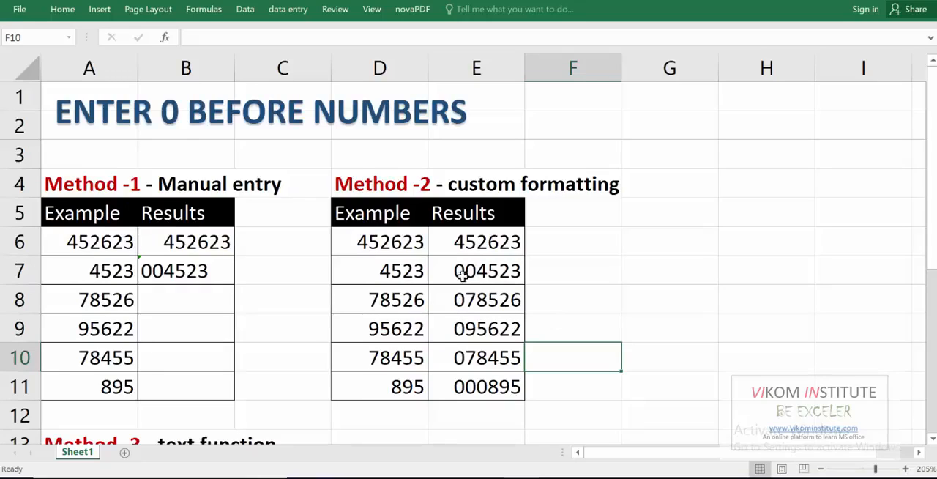
click(387, 244)
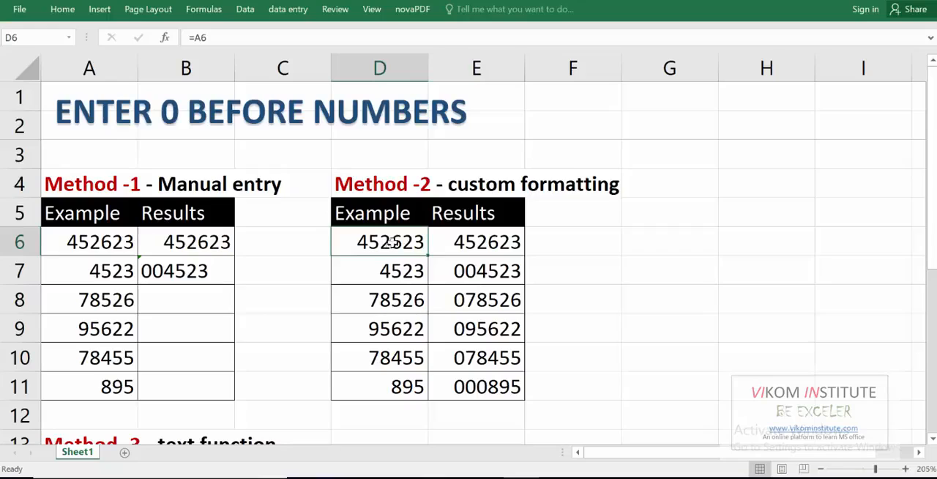
- Compare the underlying contents of Example cells D6:D7 with the custom-formatted Results cells E6:E7
click(472, 242)
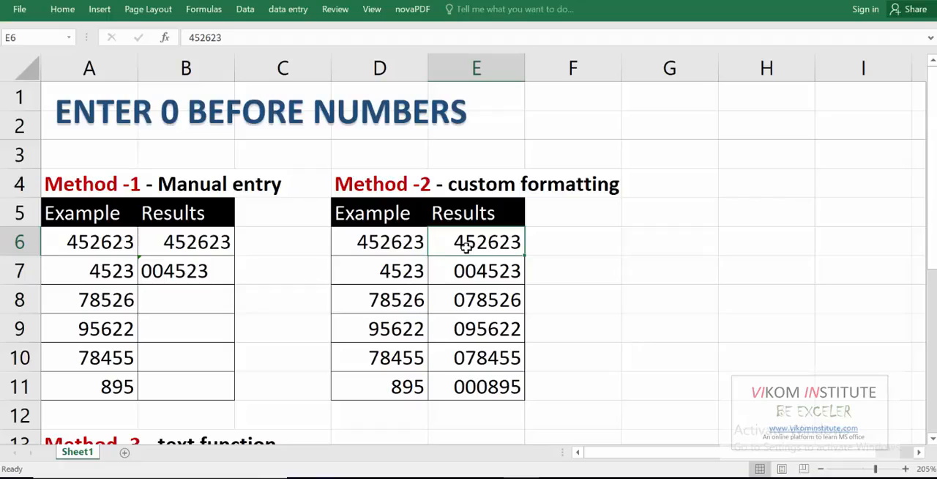
click(382, 240)
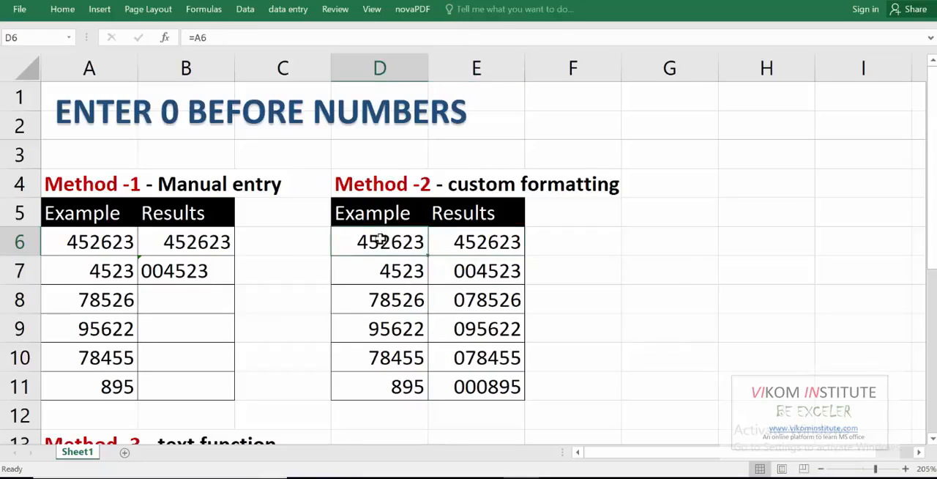
click(479, 242)
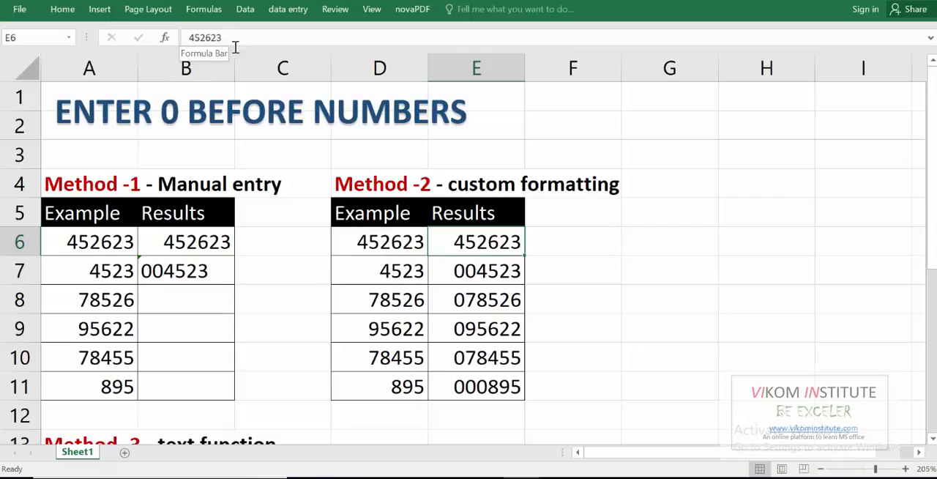
click(396, 271)
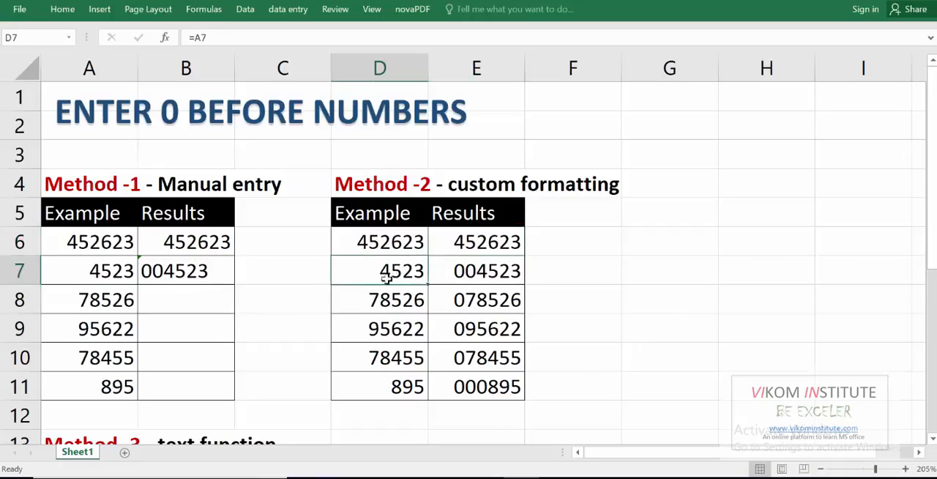
click(446, 270)
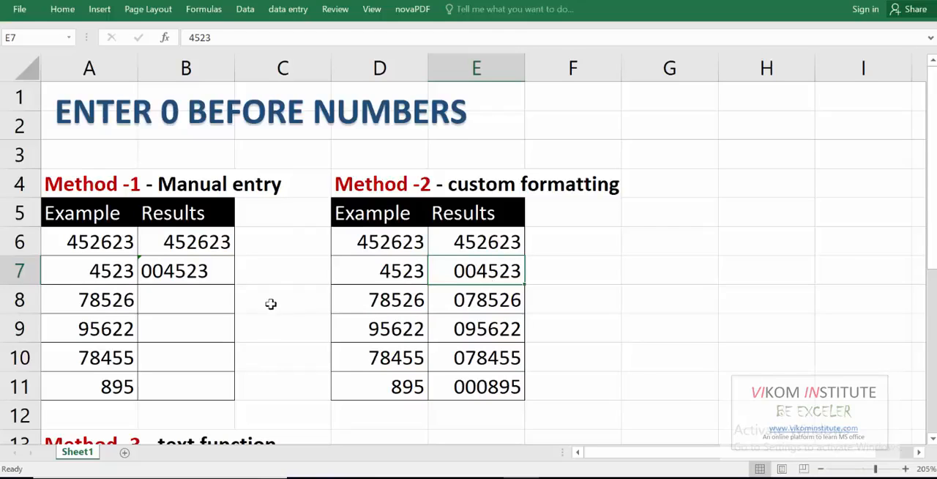
- Enter the formula =TEXT(A15,"000000") in cell B15 of the text function table
scroll(244, 298, down, 3)
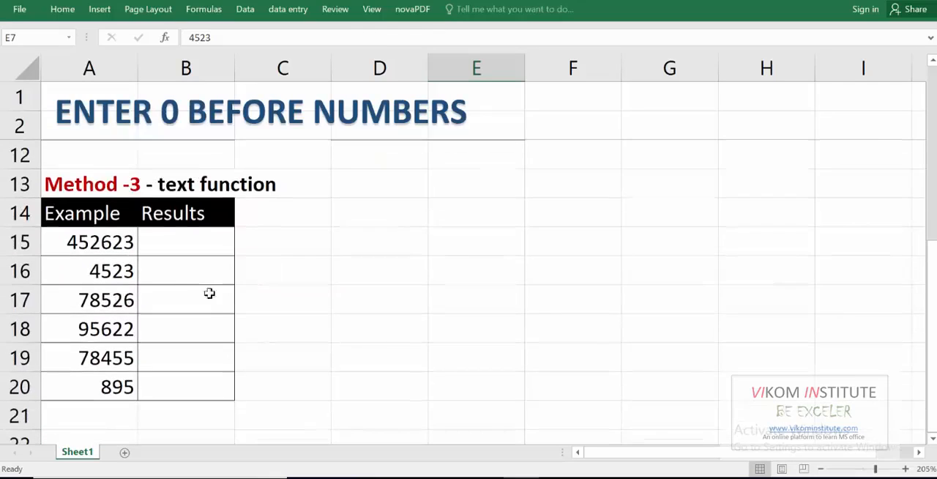
click(180, 240)
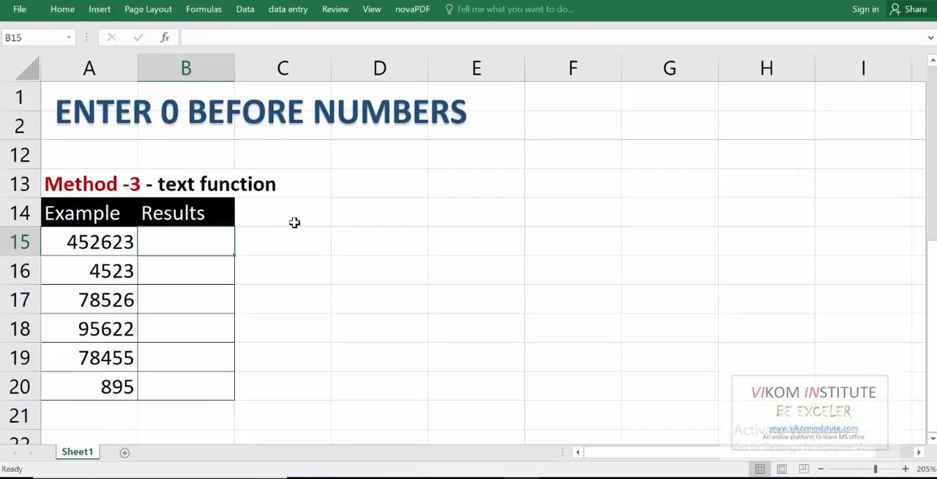
text(=t)
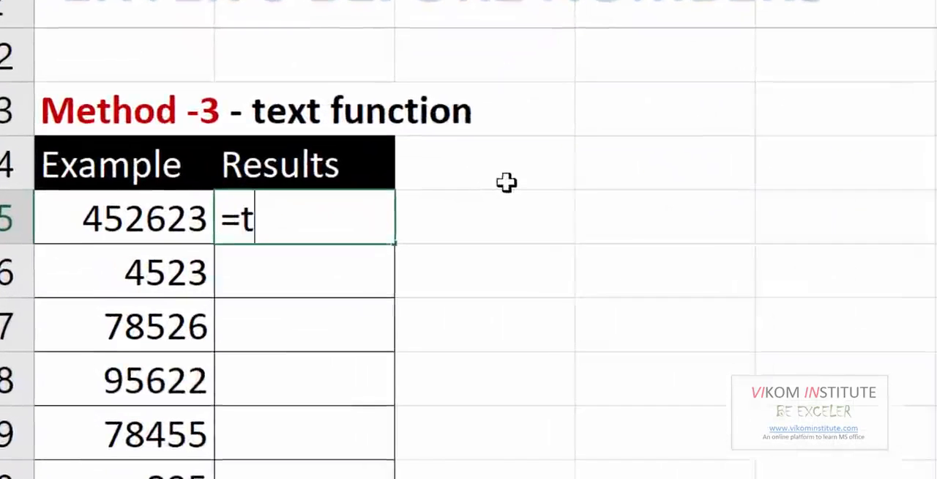
key(Tab)
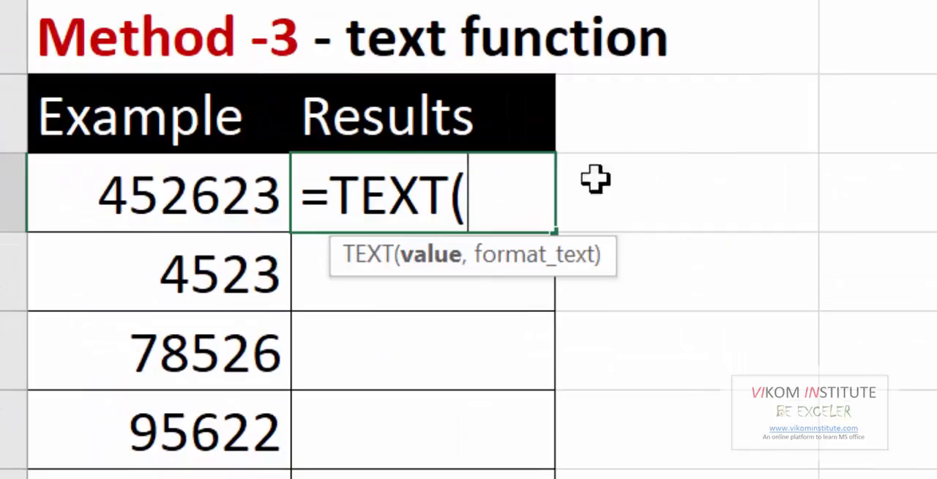
key(Left)
text(,)
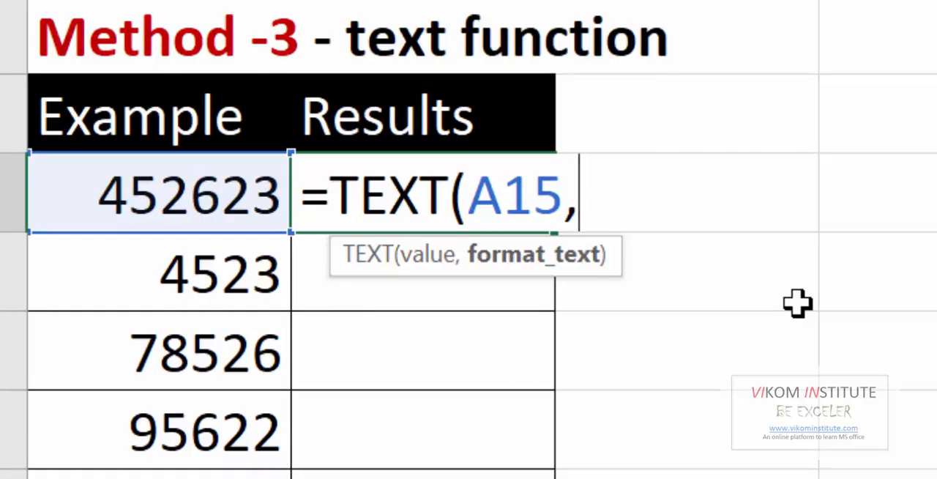
text(")
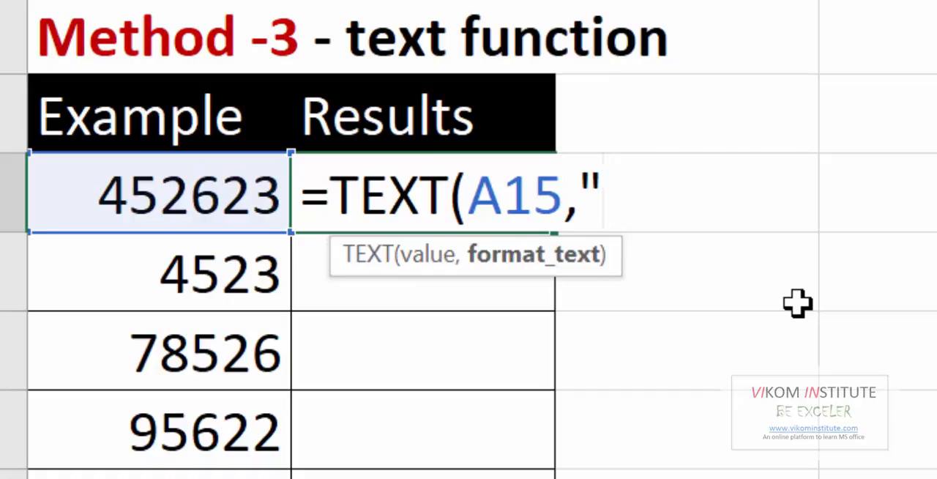
text(0000)
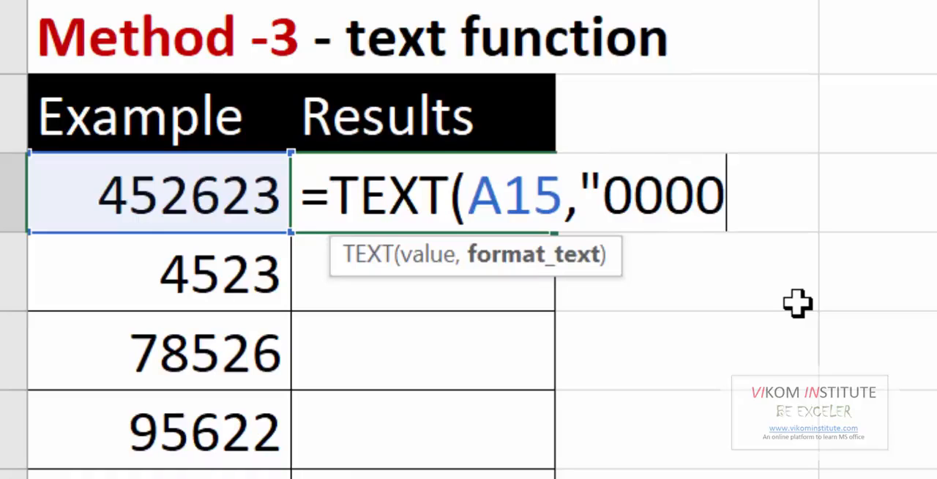
text(00")
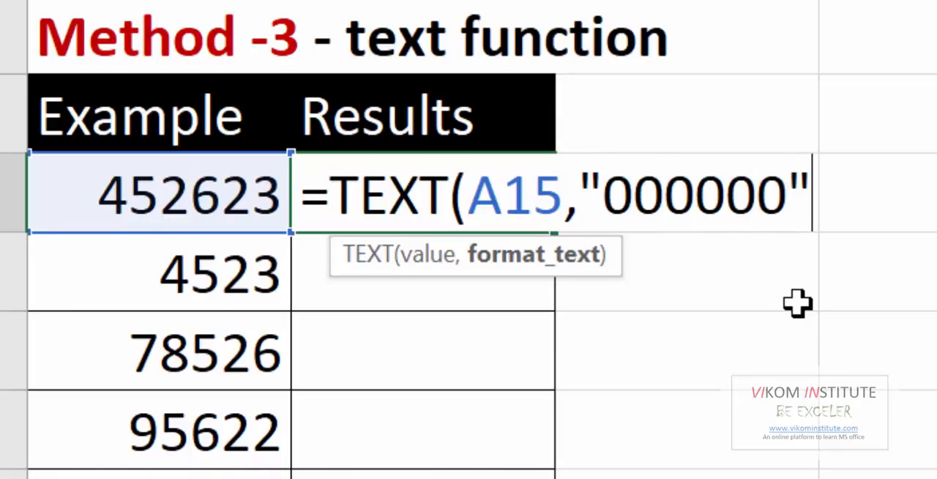
text())
key(Return)
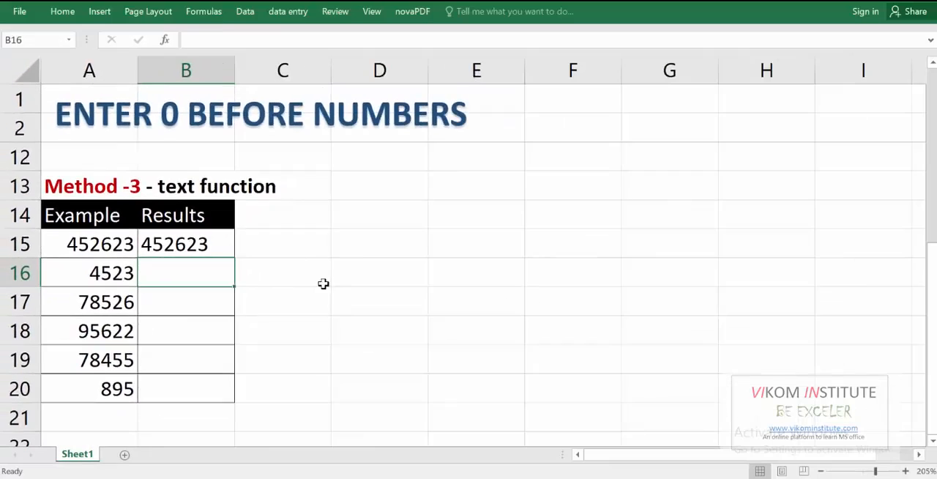
- Copy the TEXT formula from B15 into the remaining Results cells down to B20
key(Up)
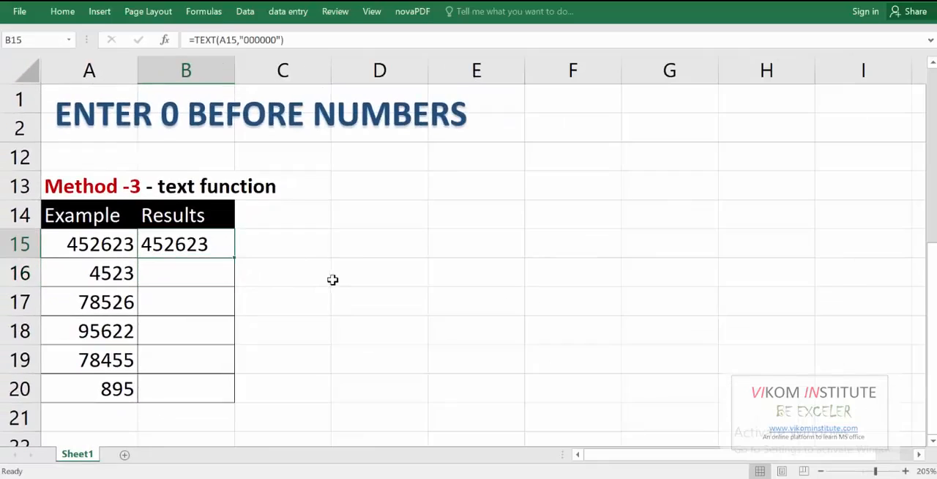
double_click(233, 257)
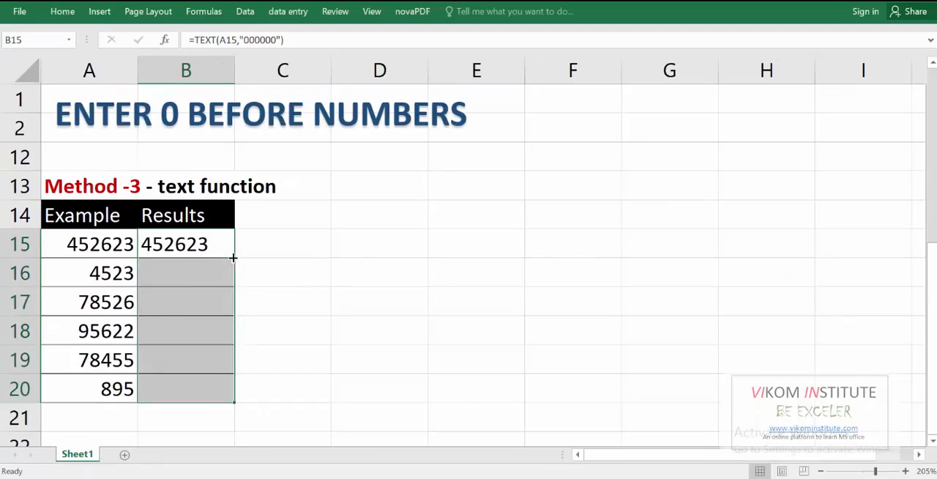
click(282, 353)
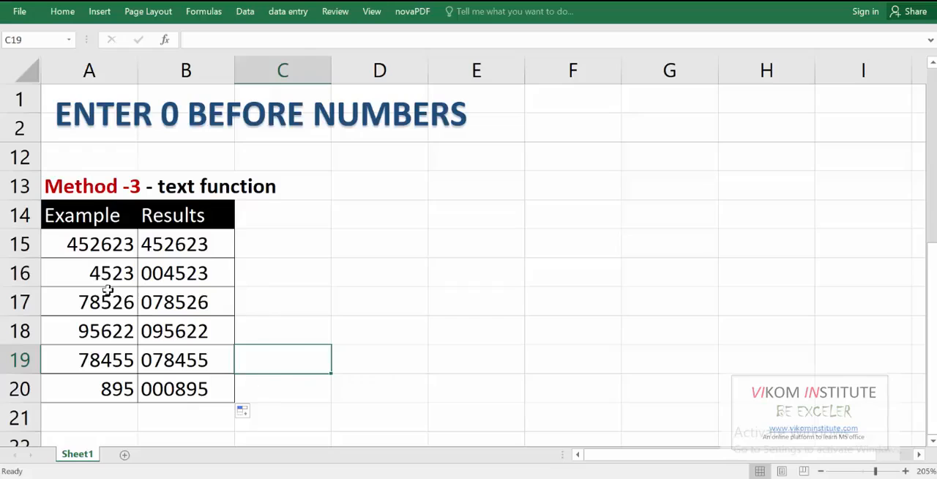
- Replace the TEXT formulas in B15:B20 with their values using Paste Special
click(105, 242)
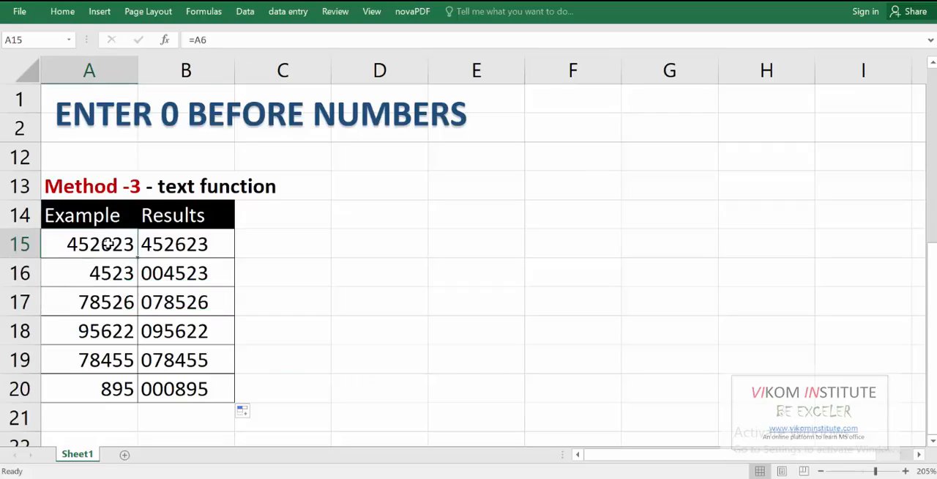
click(176, 249)
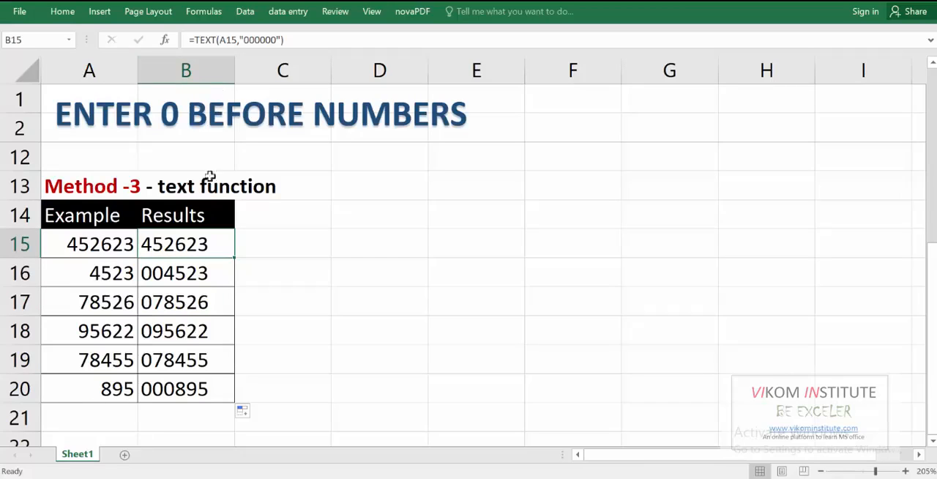
drag(234, 257, 183, 395)
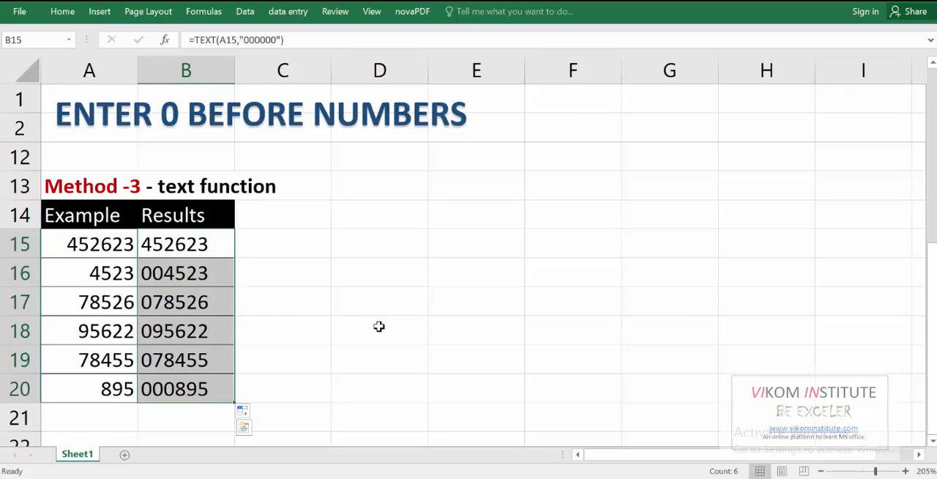
key(ctrl+c)
key(ctrl+alt+v)
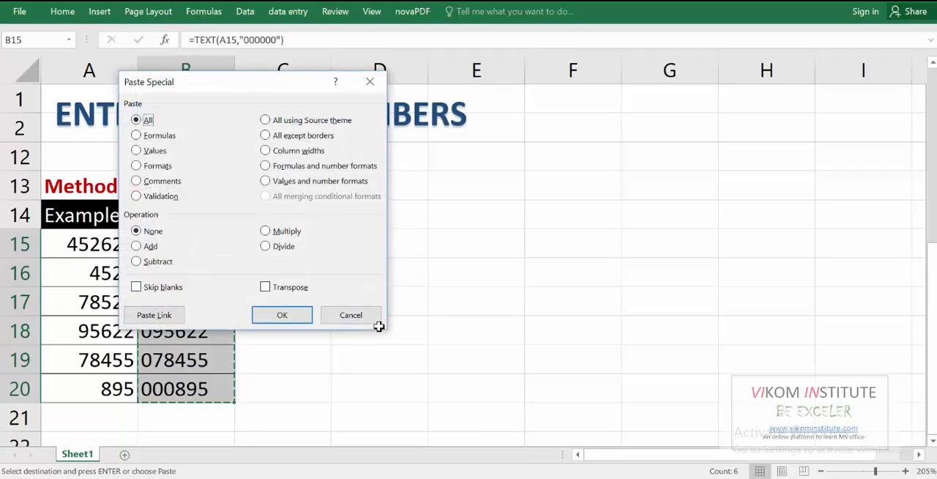
key(v)
key(Return)
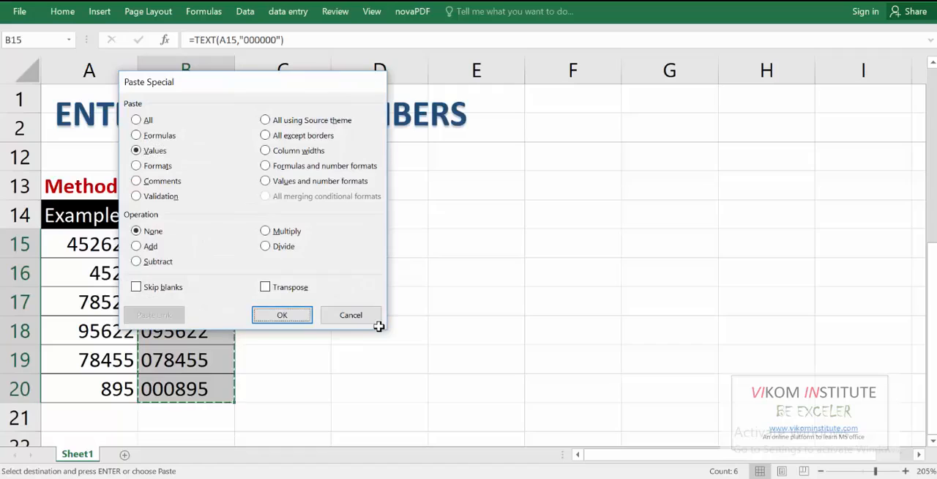
- Examine the stored contents of the text function results in B15:B20 and compare them with the custom-formatted results in E6:E11
click(189, 245)
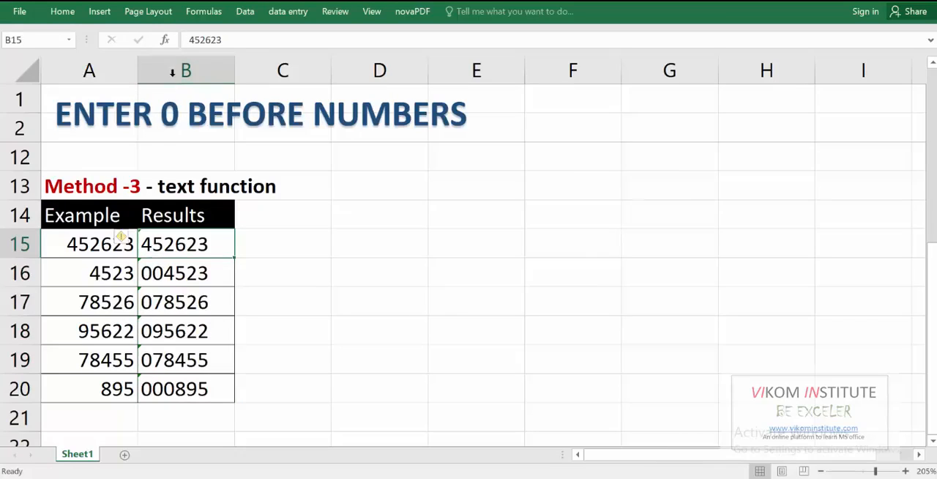
key(Down)
key(Down)
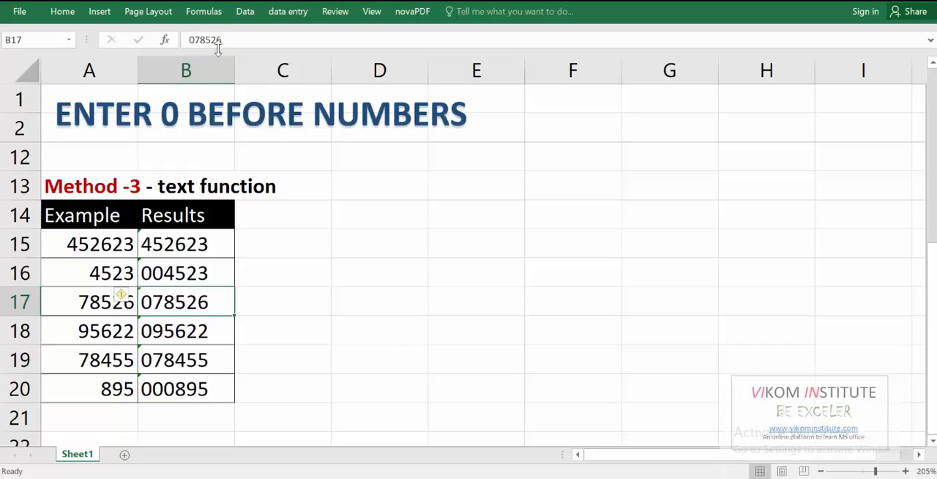
scroll(342, 234, up, 3)
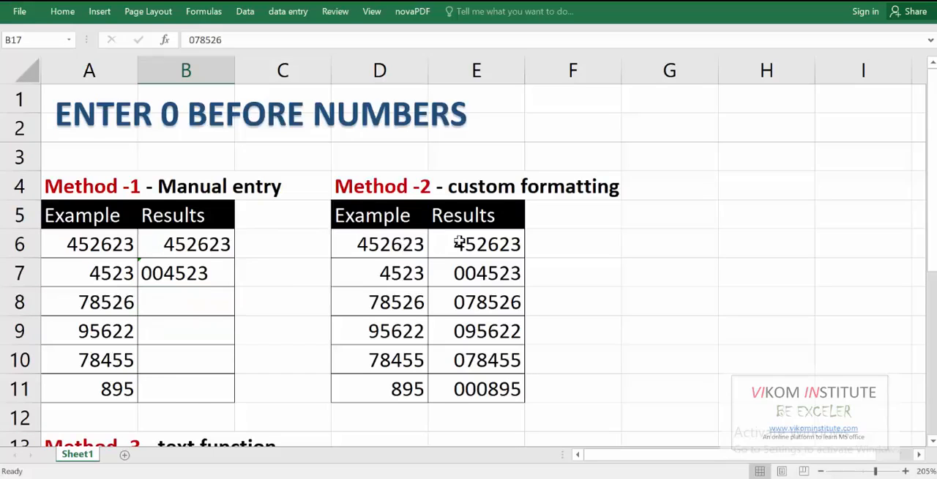
click(406, 242)
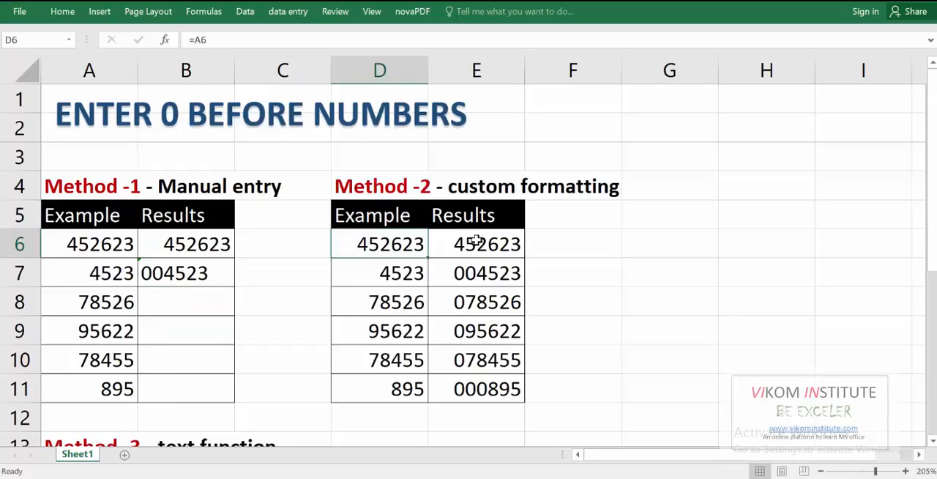
drag(478, 233, 477, 375)
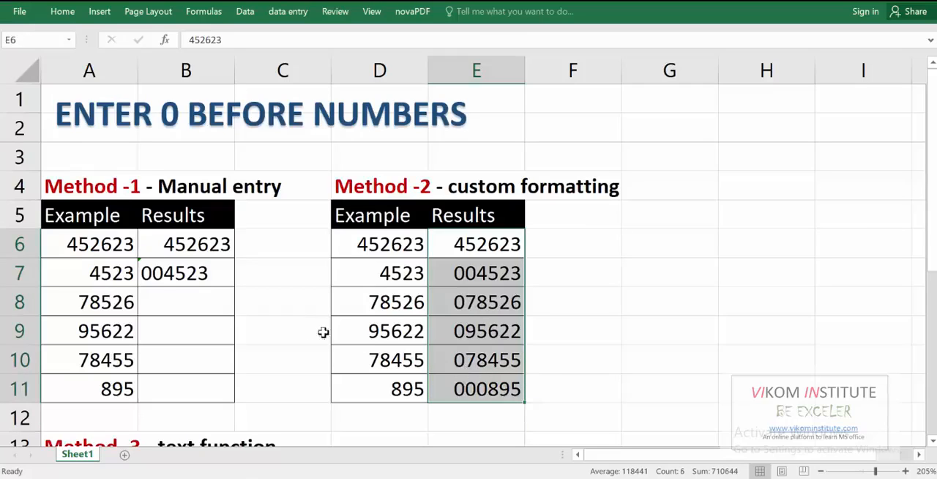
scroll(324, 330, down, 4)
drag(163, 152, 173, 299)
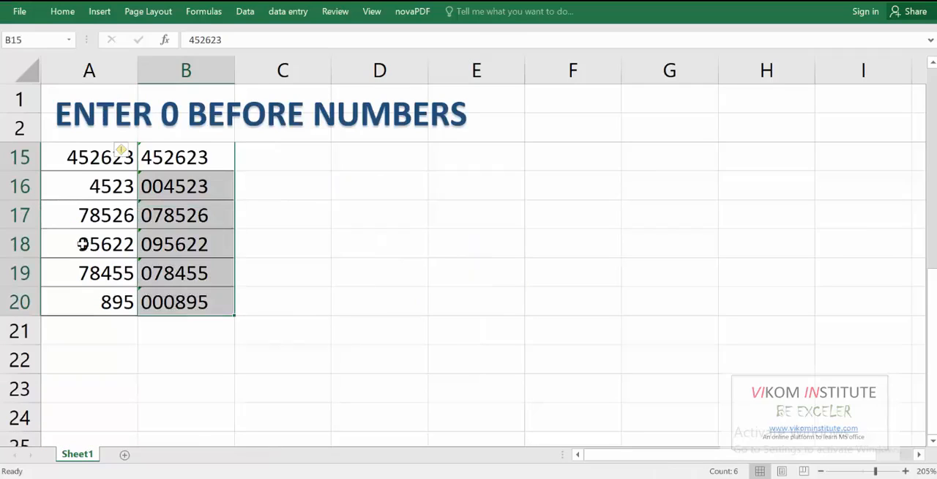
scroll(166, 262, up, 1)
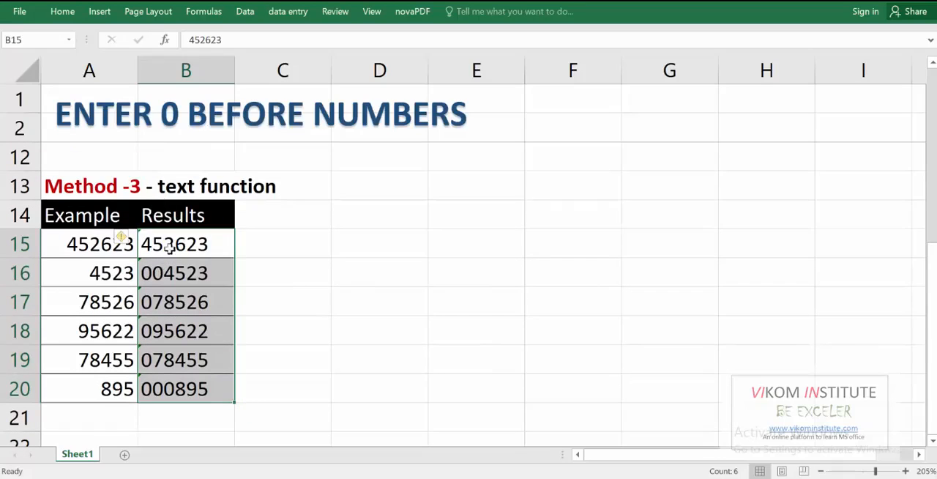
click(90, 244)
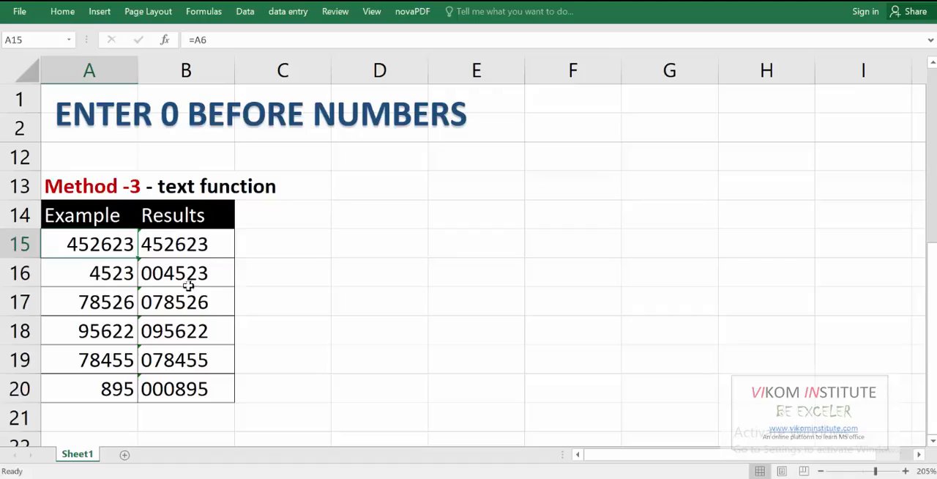
scroll(220, 342, up, 3)
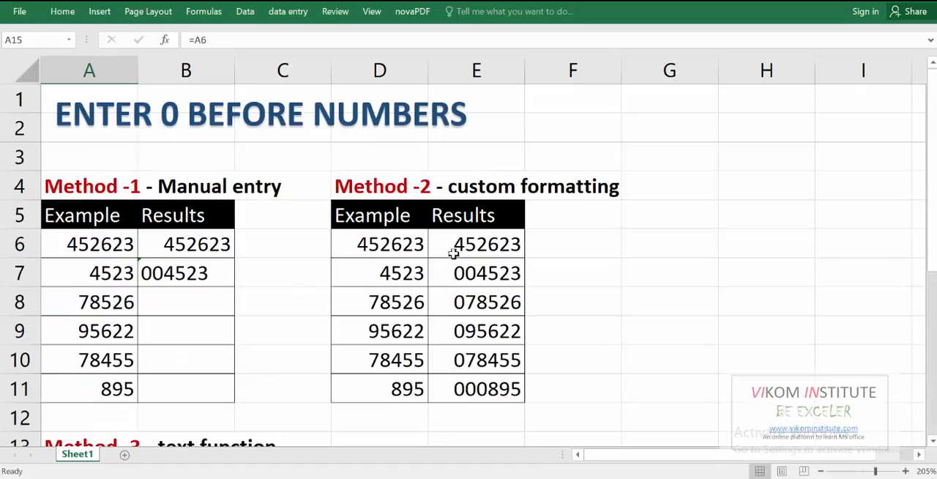